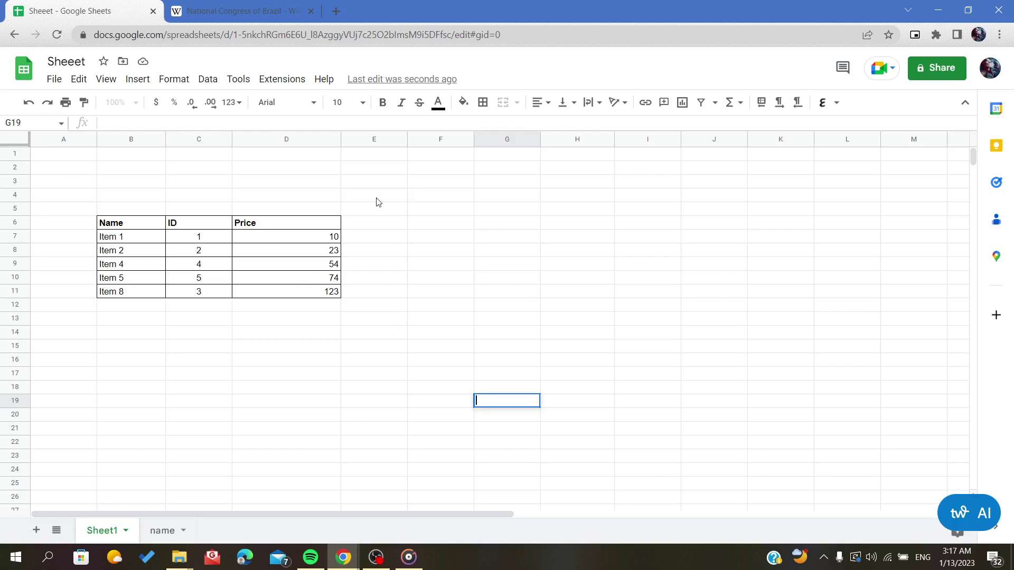
Add blank sheets Sheet5 and Sheet6, then return to Sheet1's table.
click(601, 331)
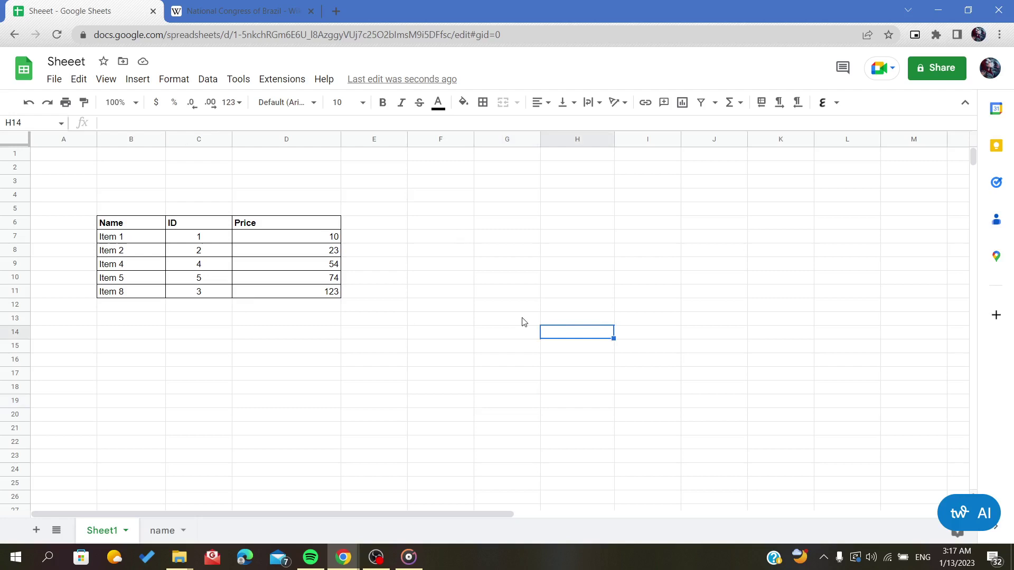
click(37, 530)
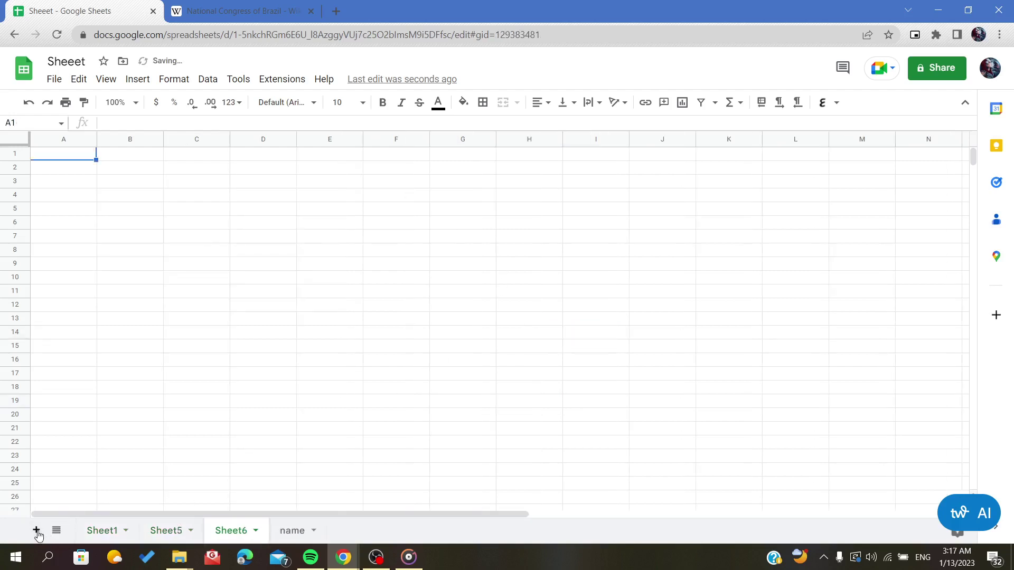
click(104, 530)
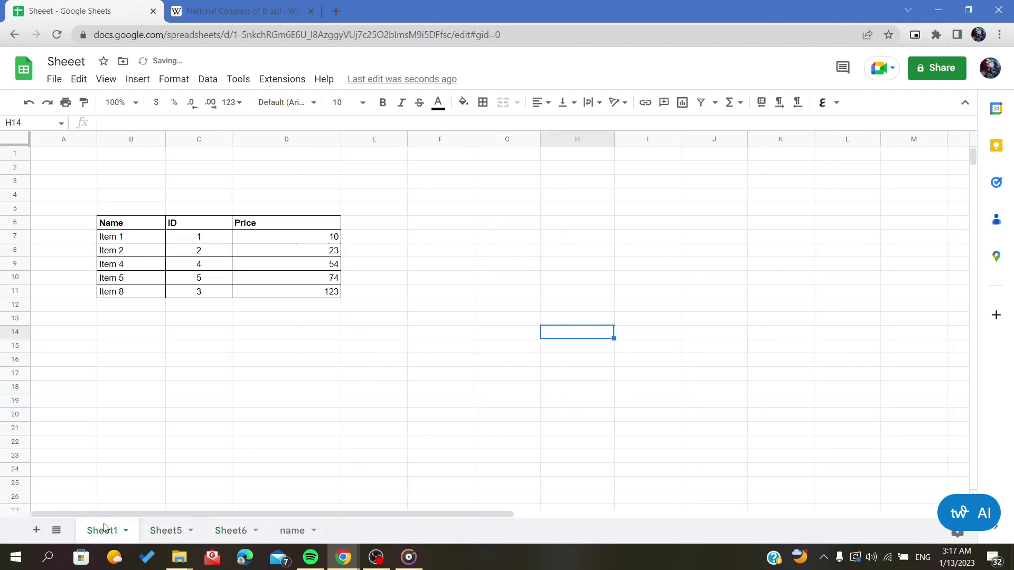
click(322, 377)
Delete the 'name' sheet after undoing an edit in it.
click(299, 528)
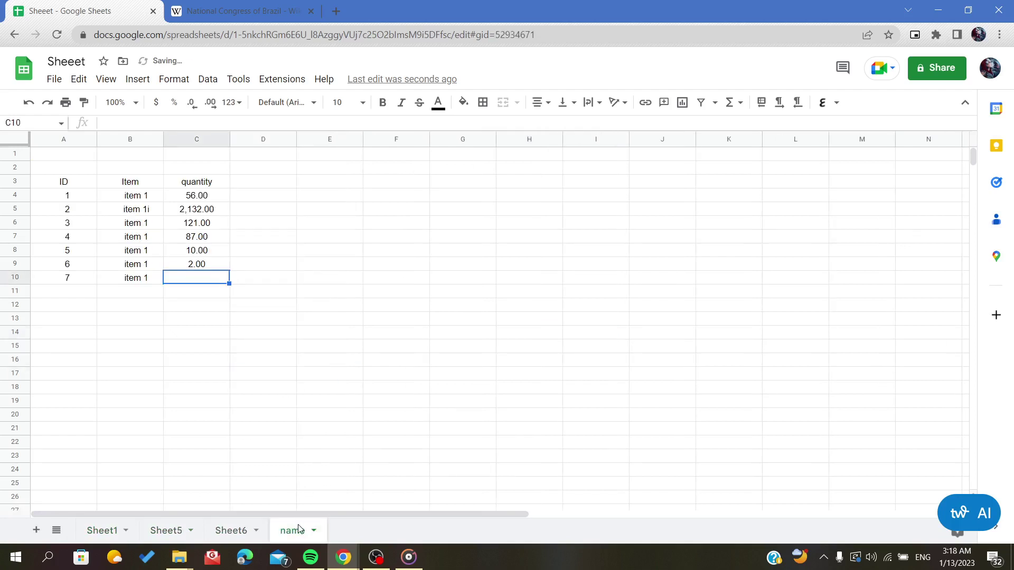
key(ctrl+z)
right_click(293, 533)
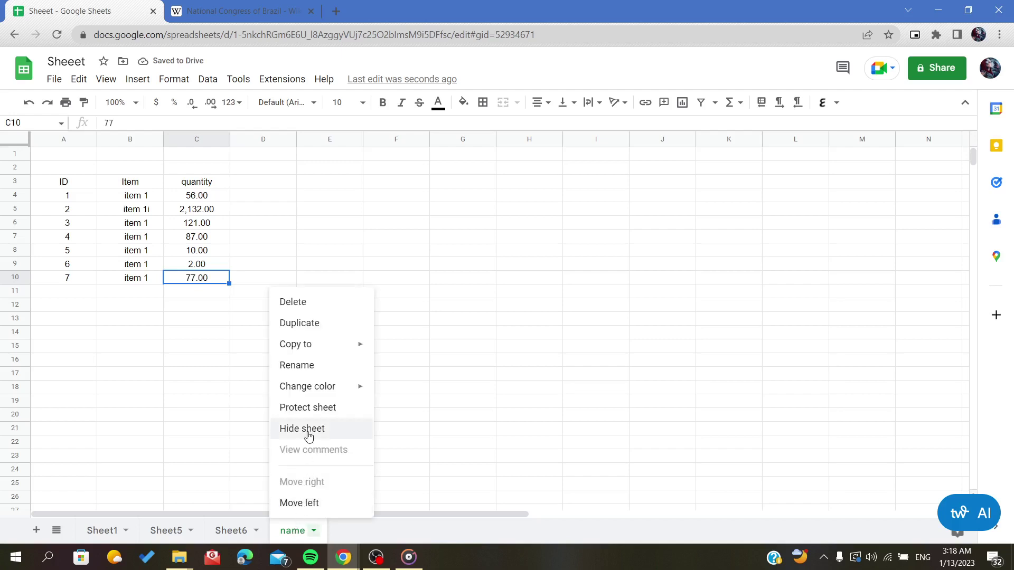
click(303, 310)
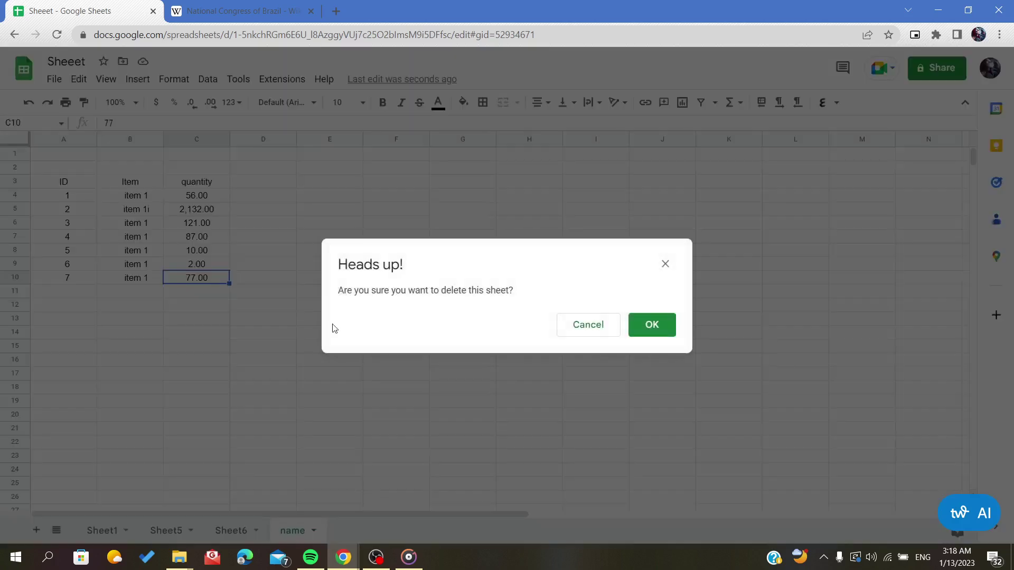
click(652, 326)
click(197, 322)
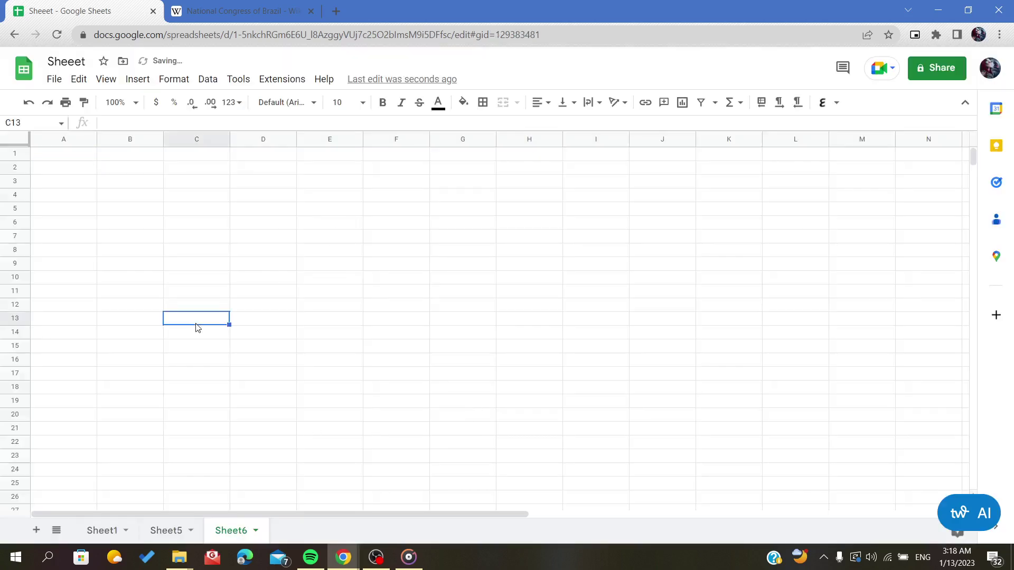
Add blank sheets Sheet7, Sheet8 and Sheet9, then view Sheet1 and Sheet6.
click(95, 531)
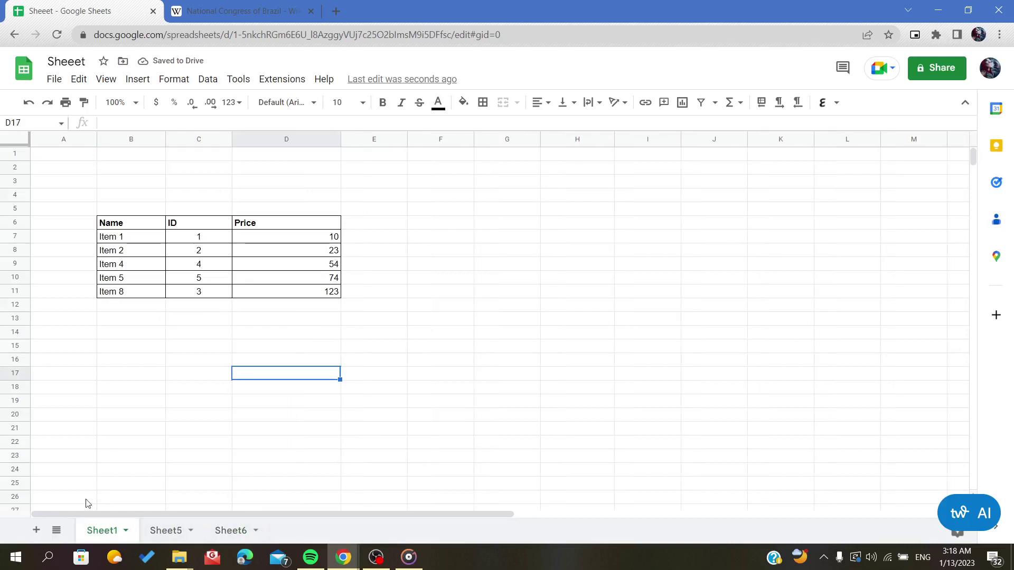
click(36, 531)
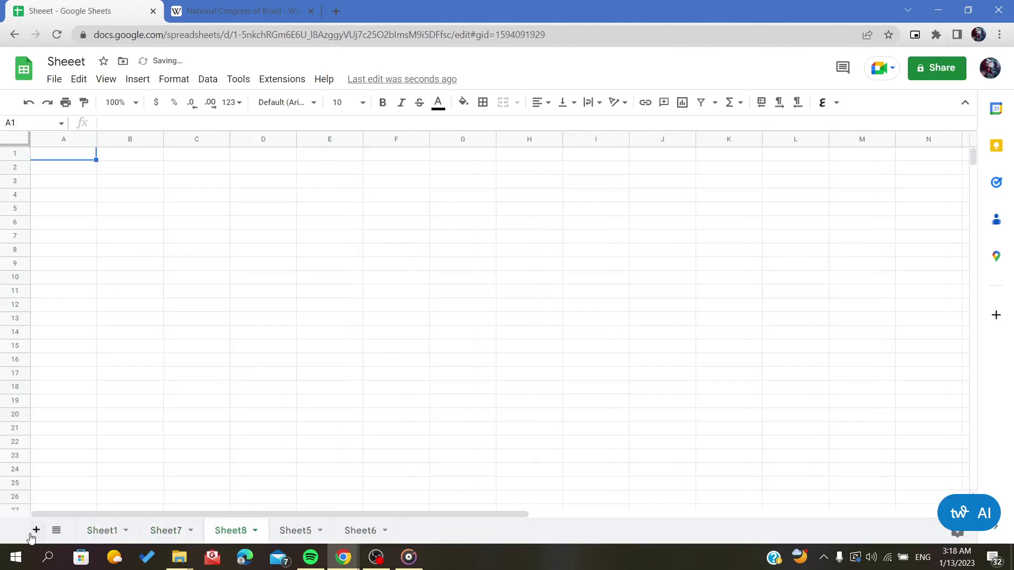
click(35, 532)
click(102, 533)
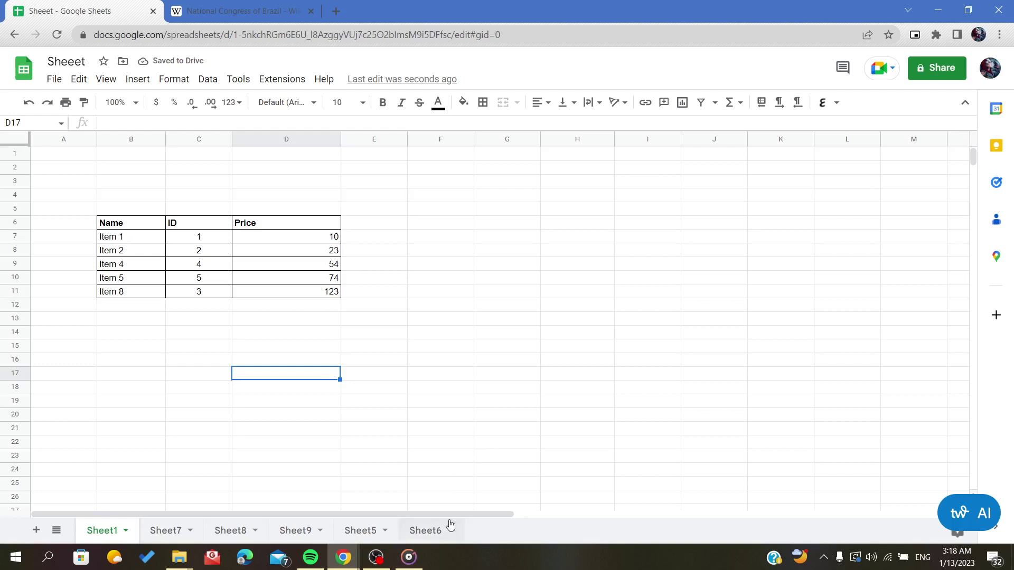
click(431, 538)
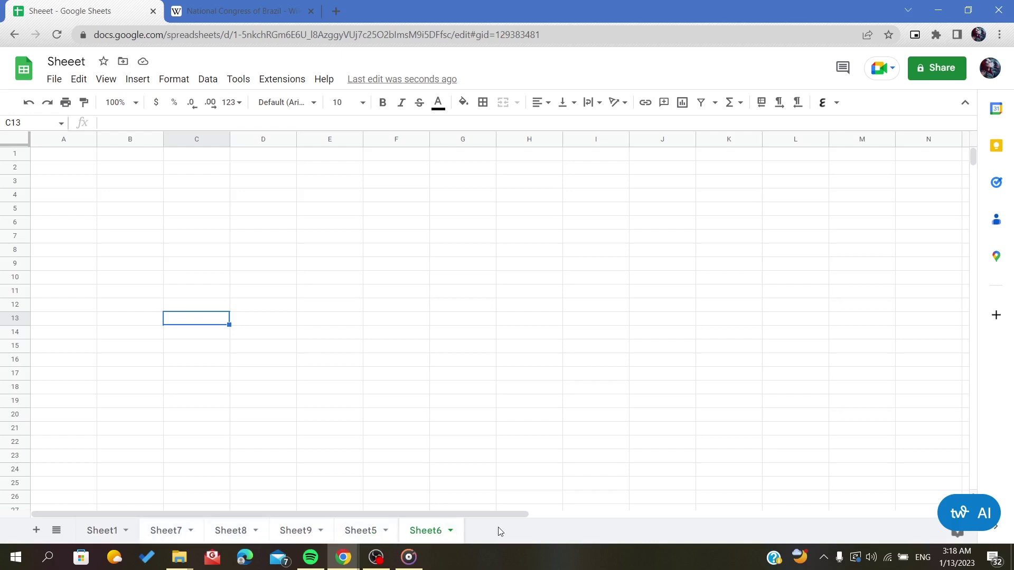
Delete the five selected sheets, Sheet5 through Sheet9, confirming the Heads up warning.
right_click(364, 535)
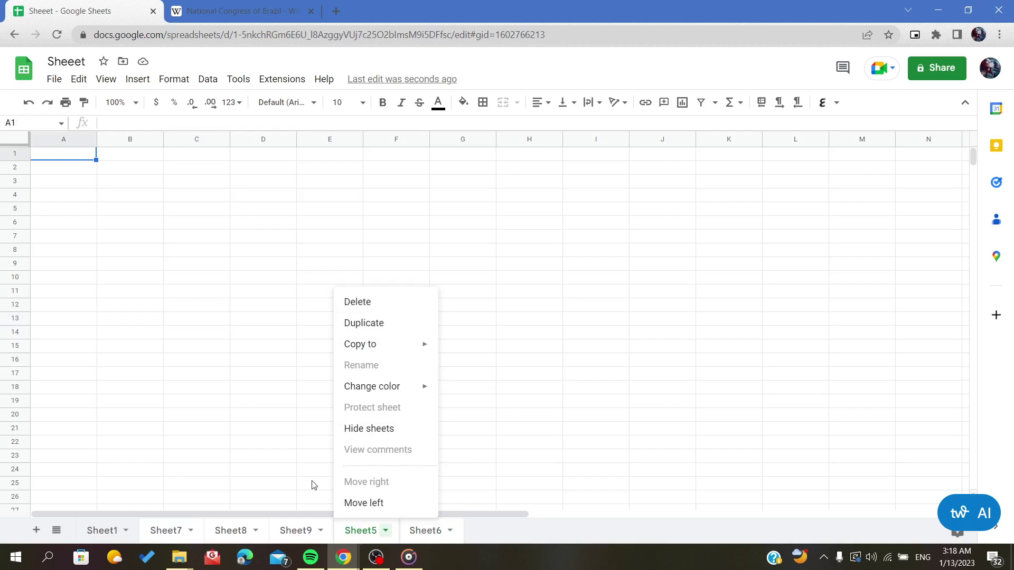
click(371, 305)
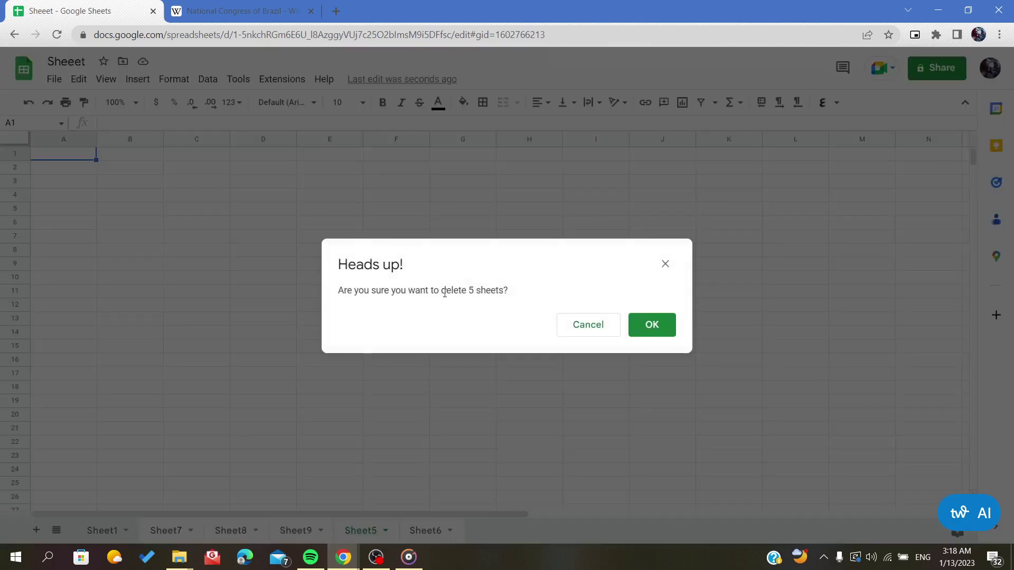
drag(339, 291, 501, 290)
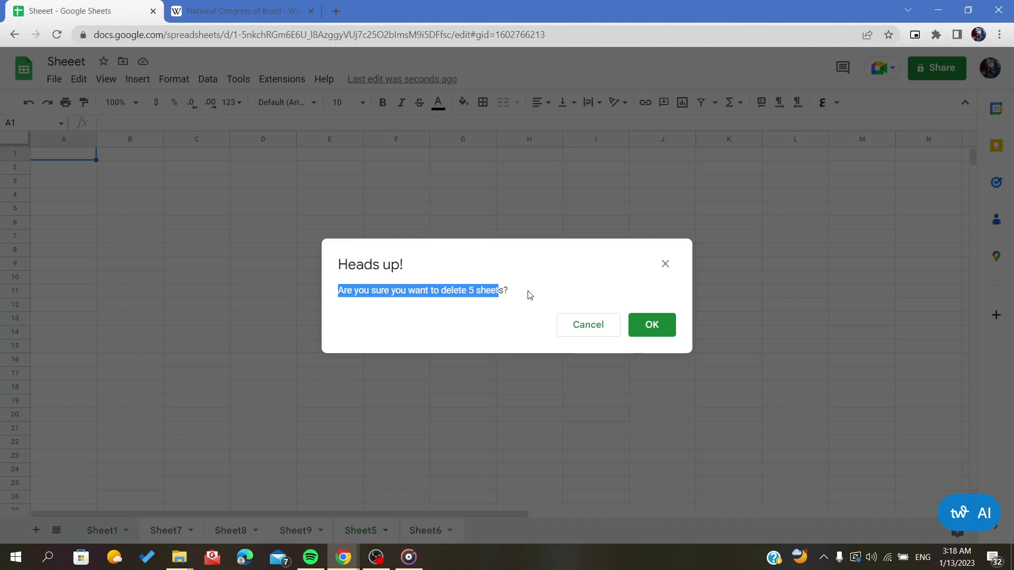
click(648, 325)
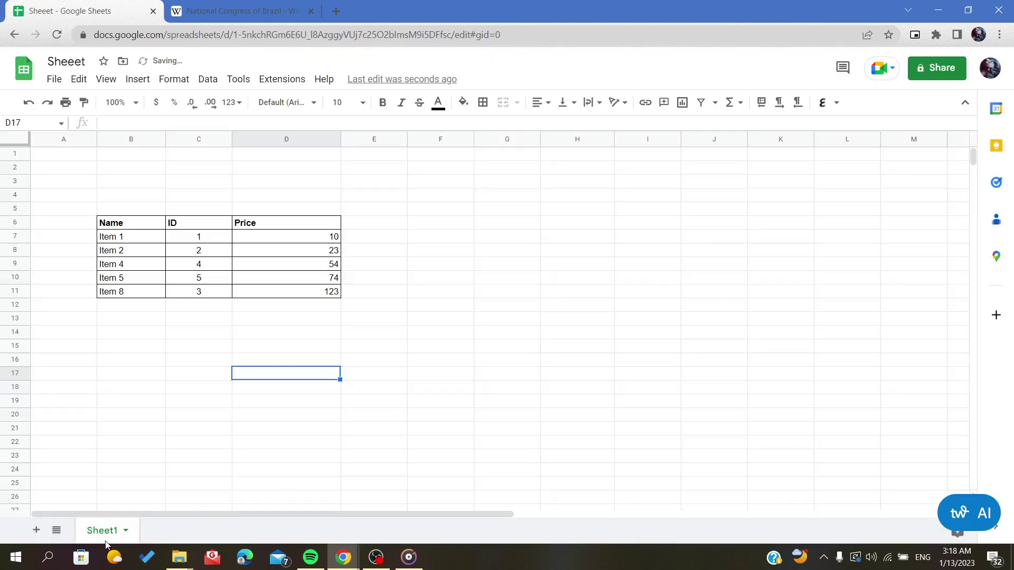
click(123, 415)
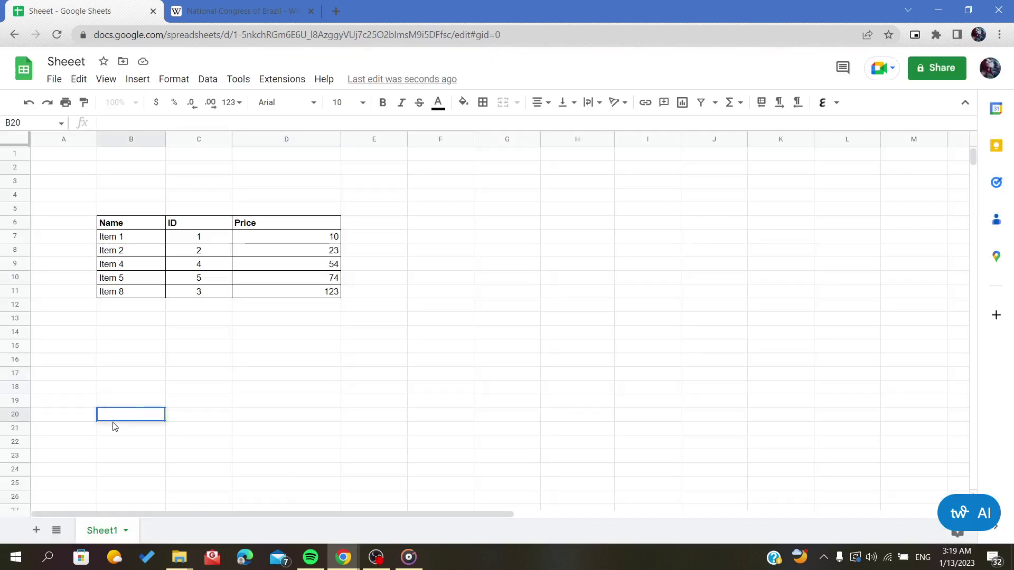
key(Return)
click(57, 530)
right_click(101, 534)
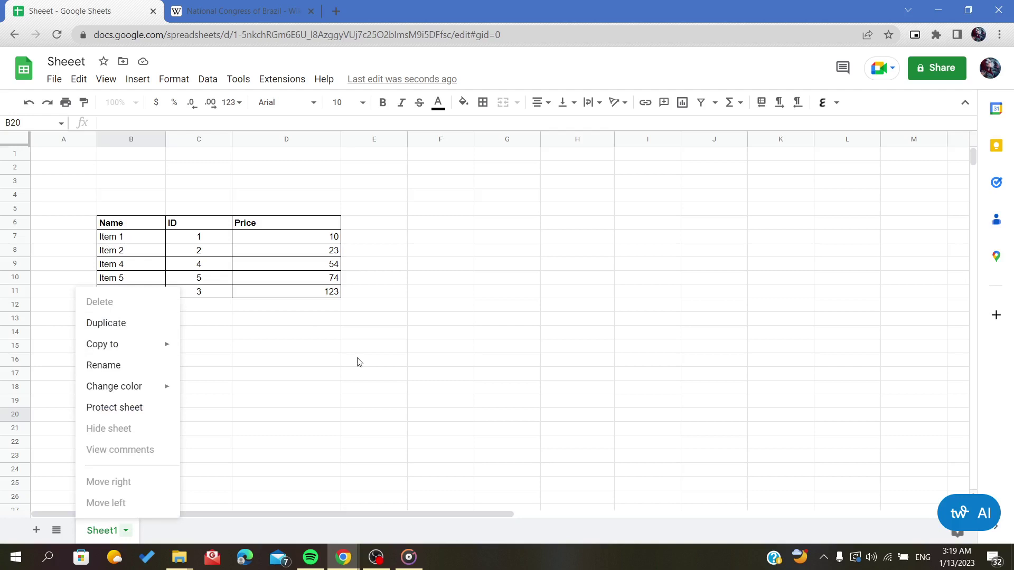
click(401, 404)
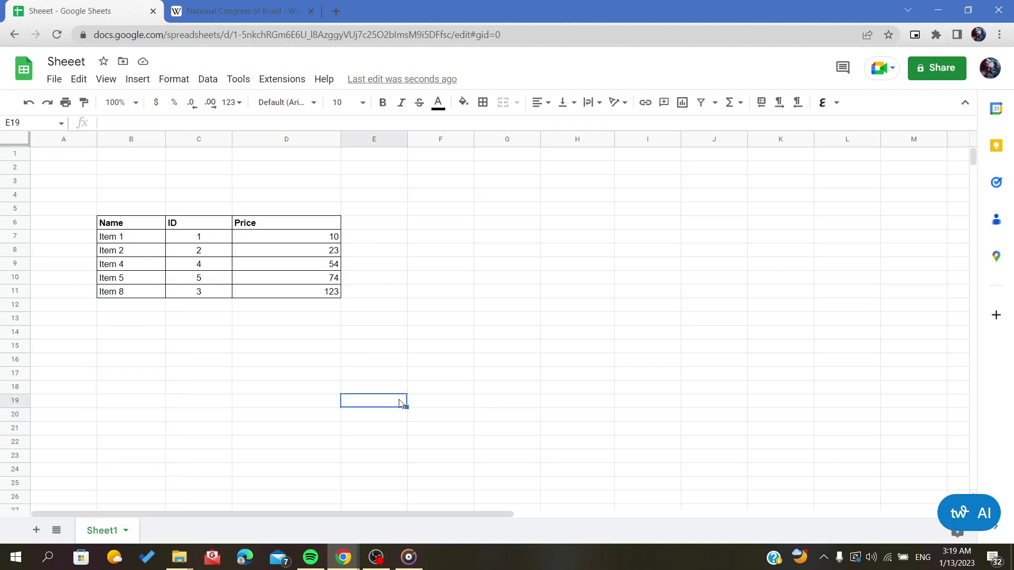